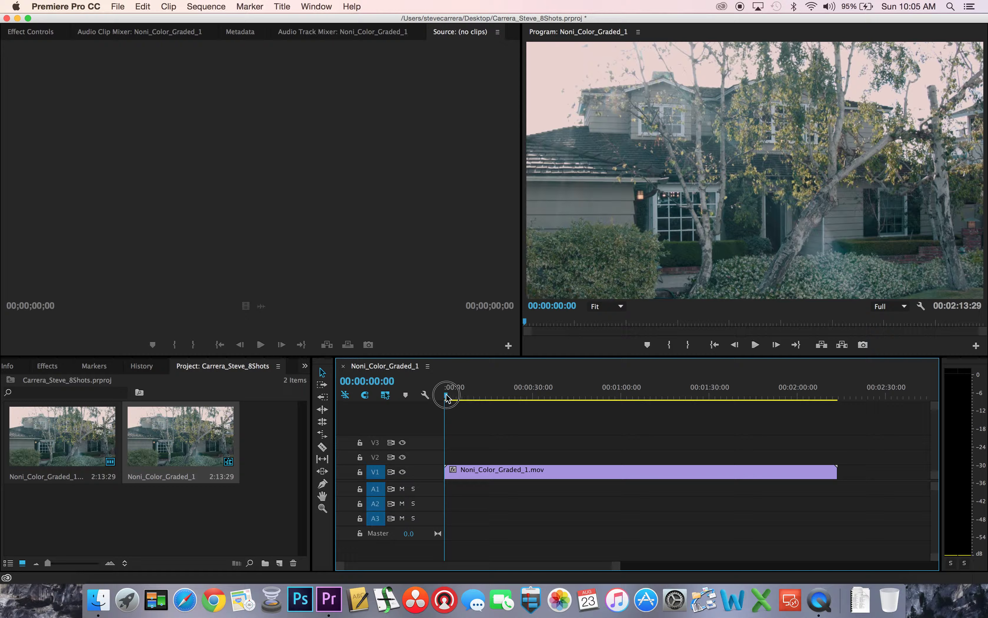
# Move the playhead to about 00:00:22:18, zoom the timeline in around it, and expand the V1 track's height.
pyautogui.click(449, 395)
pyautogui.moveTo(456, 398); pyautogui.dragTo(511, 398)
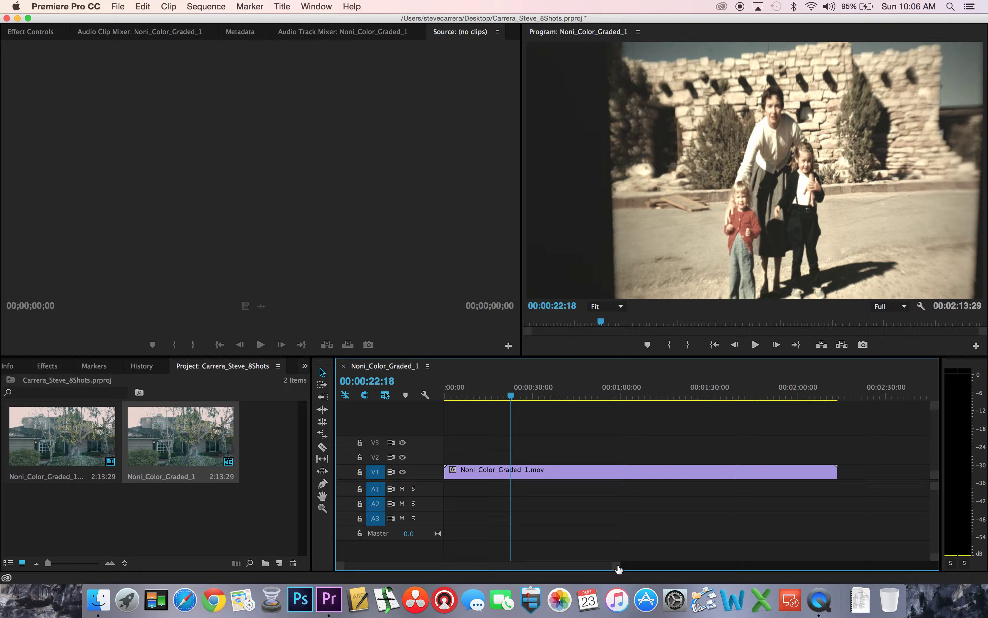
pyautogui.moveTo(617, 569); pyautogui.dragTo(502, 569)
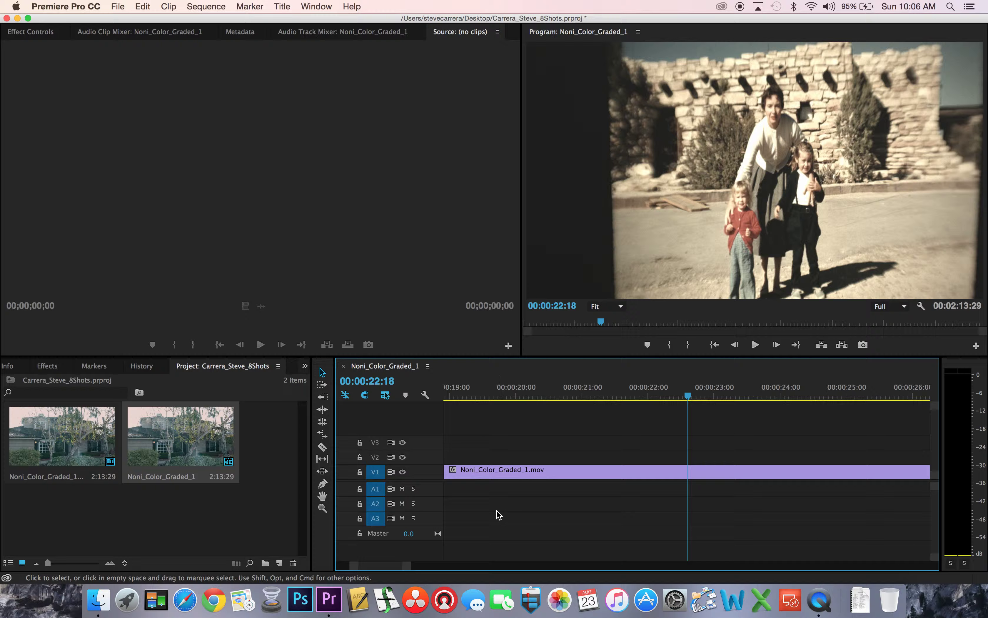
pyautogui.doubleClick(379, 474)
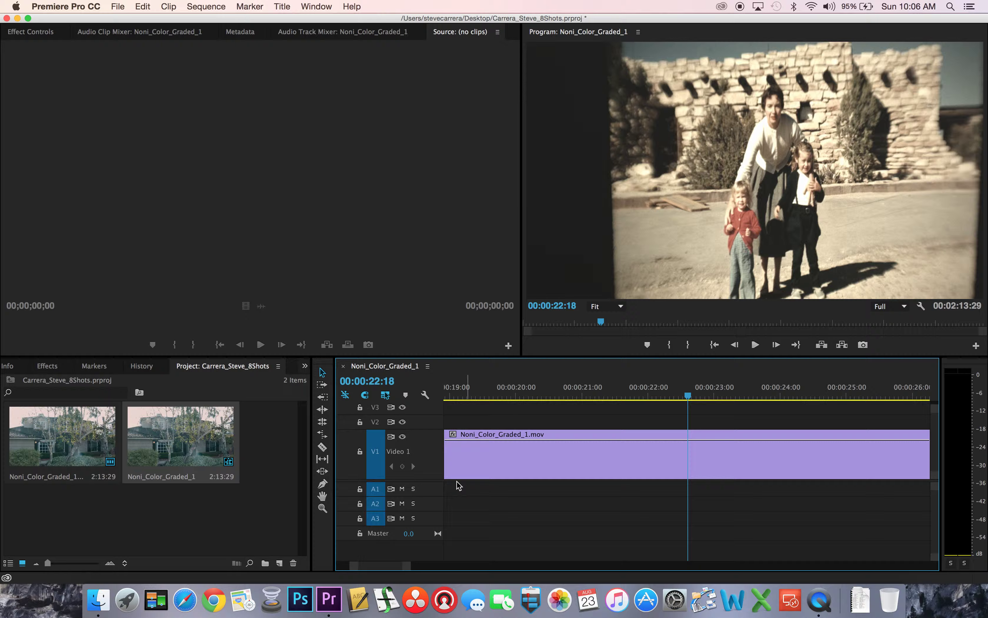
# Locate the cut to the seated couple's shot by comparing the frames at 00:00:17:16 and 00:00:17:17.
pyautogui.moveTo(643, 391); pyautogui.dragTo(585, 405)
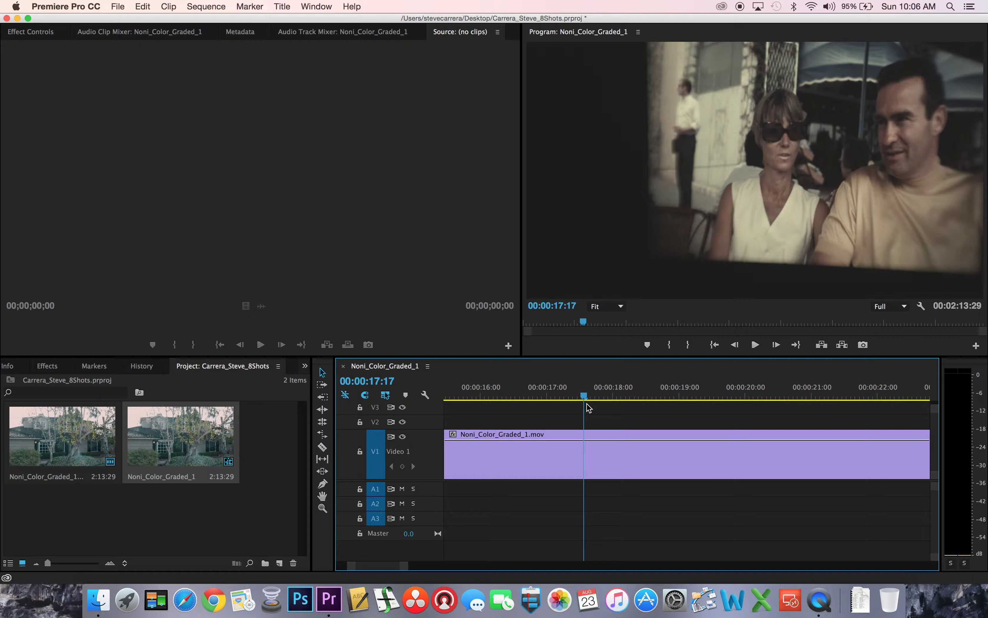
pyautogui.press('Left')
pyautogui.press('Right')
pyautogui.press('Left')
pyautogui.press('Right')
pyautogui.press('Left')
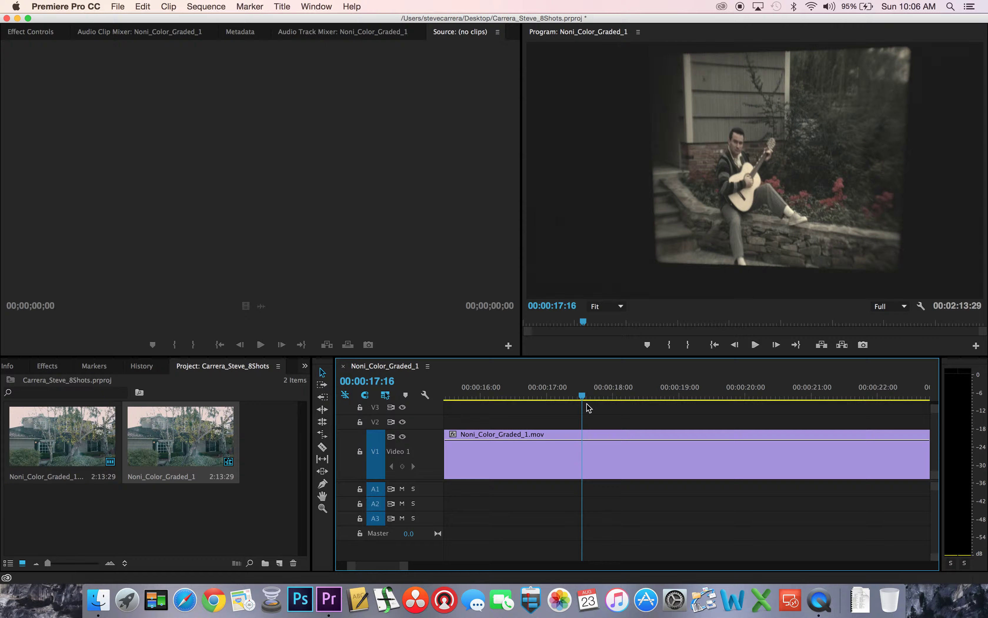
pyautogui.press('Right')
pyautogui.press('Left')
pyautogui.press('Right')
pyautogui.press('Left')
pyautogui.press('Right')
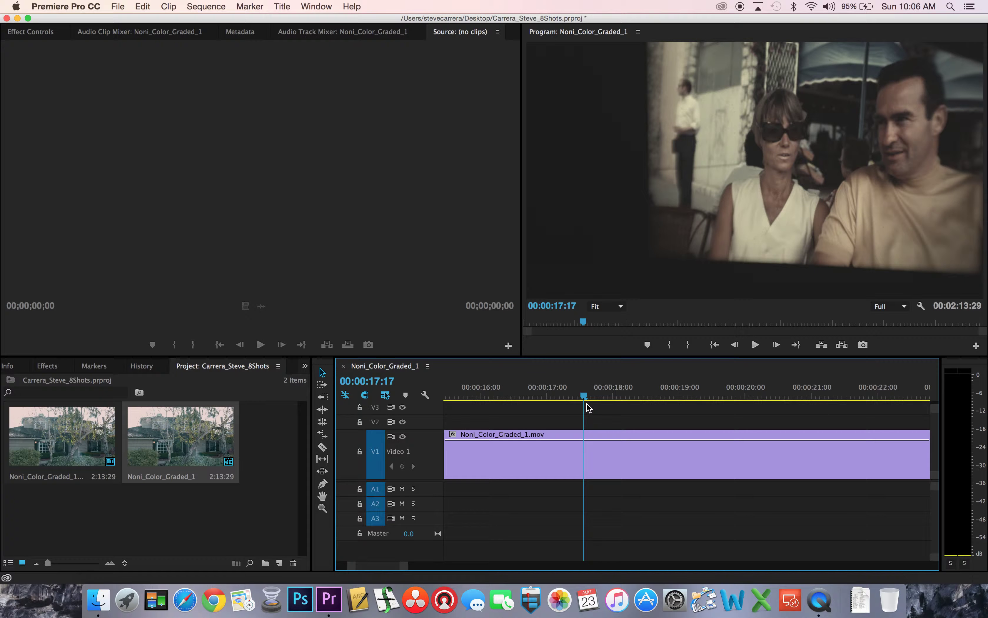
pyautogui.press('Left')
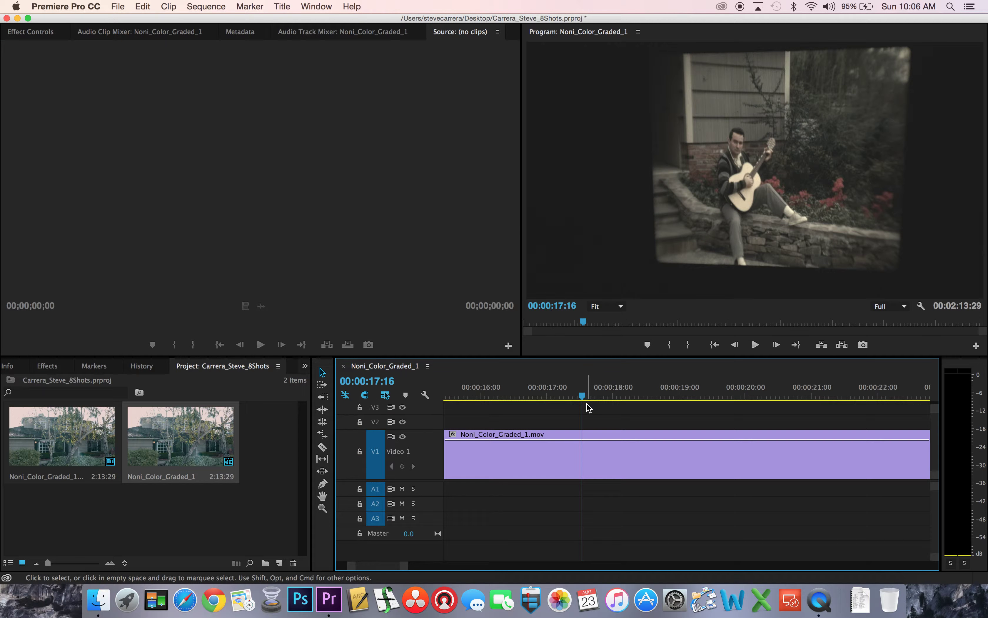
# Create a new title named Grandma and shrink the title window so the timeline ruler and program preview are accessible.
pyautogui.press('super+t')
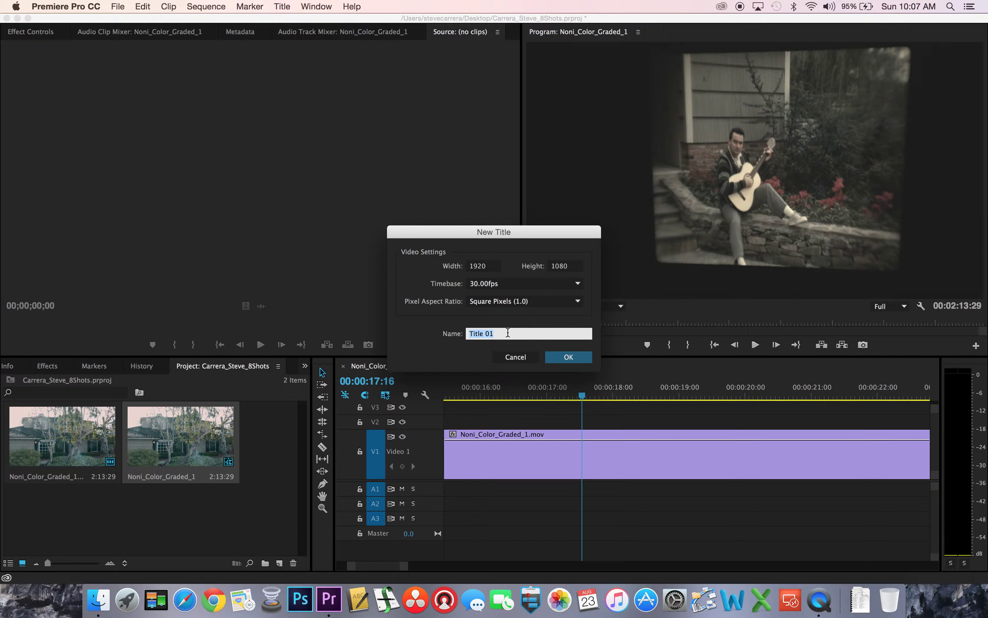
pyautogui.write('Grandma')
pyautogui.press('Return')
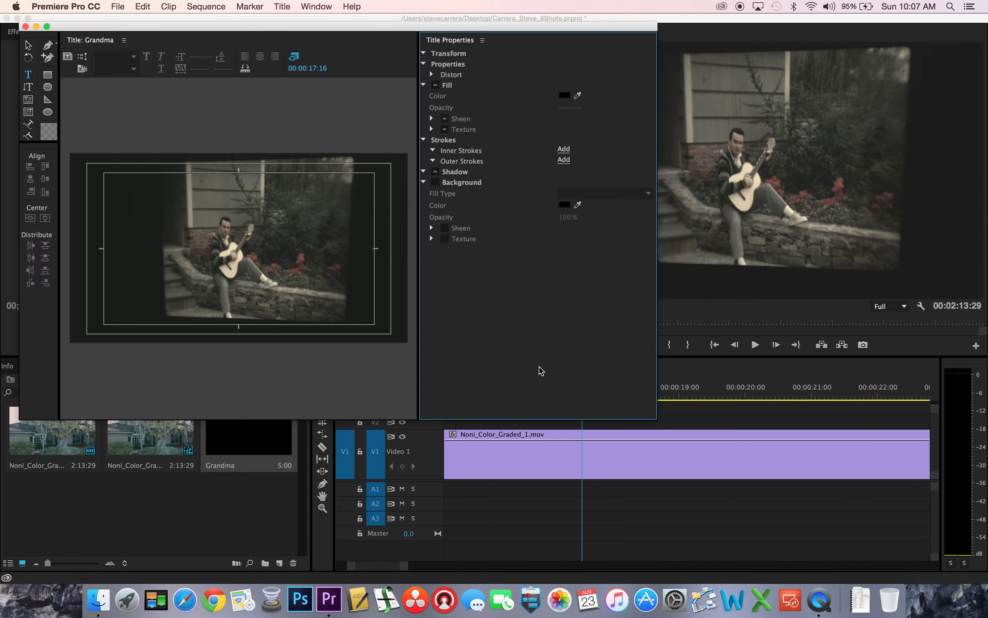
pyautogui.moveTo(655, 416); pyautogui.dragTo(485, 412)
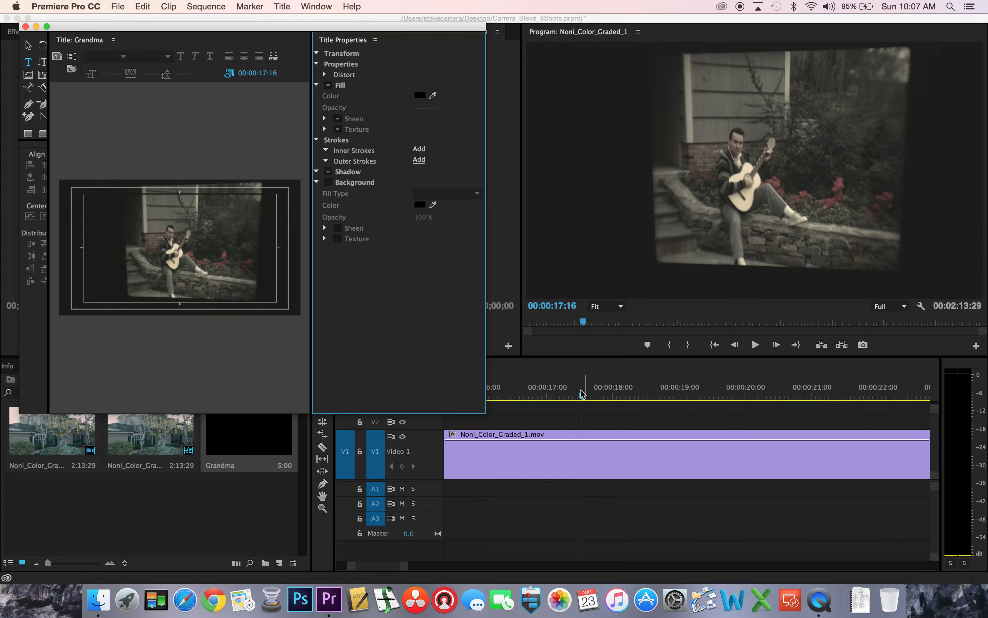
# Set the playhead to 00:00:17:17 and add the text "Medium Shot" to the title over the seated couple.
pyautogui.moveTo(584, 402); pyautogui.dragTo(584, 396)
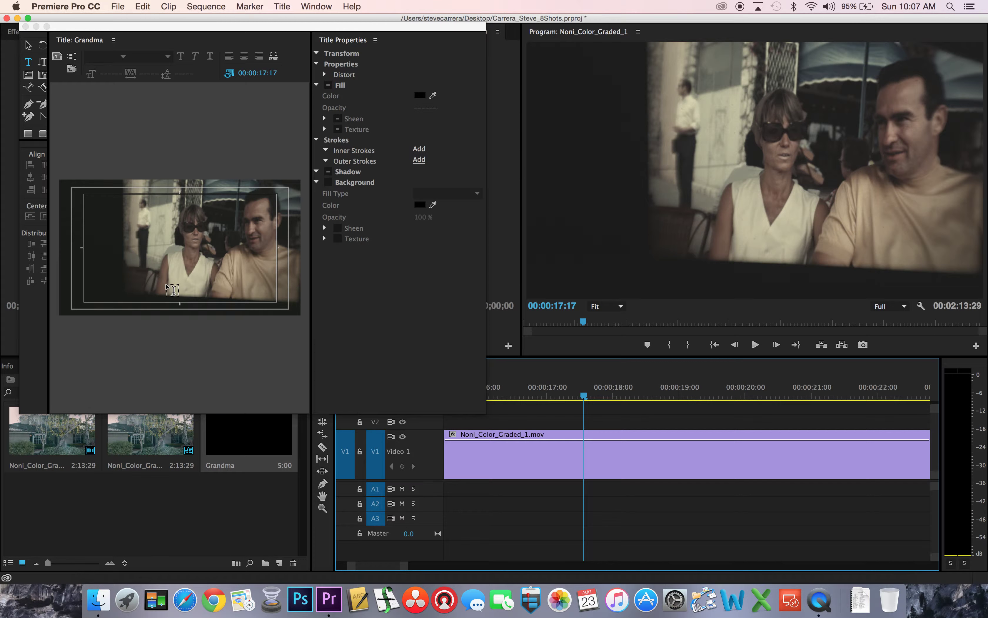
pyautogui.click(167, 286)
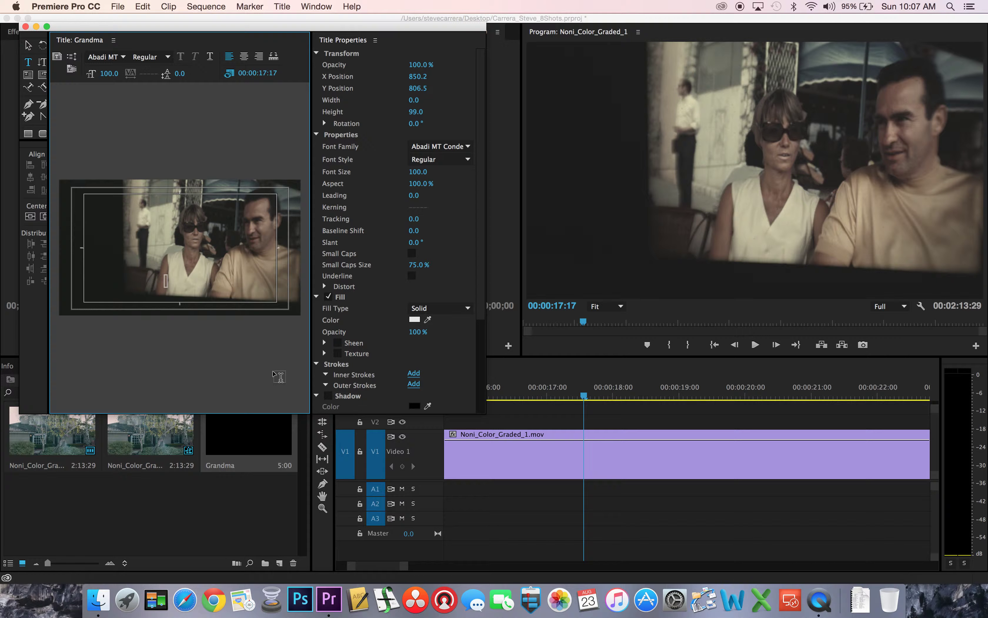
pyautogui.write('Medium Shot')
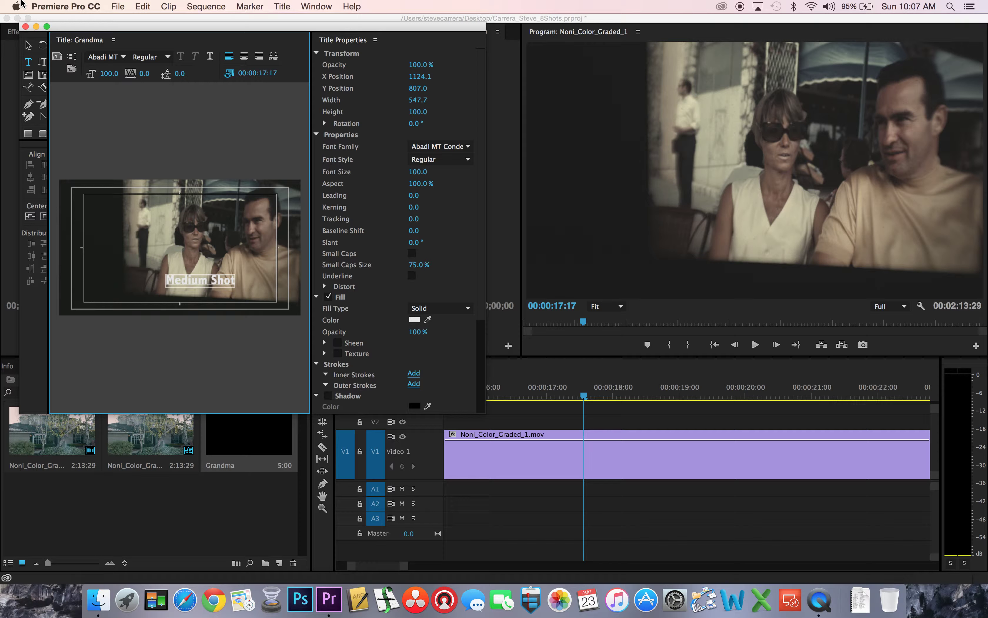
# Move the "Medium Shot" text to the lower-right corner of the title-safe area, at about X 1442, Y 905.
pyautogui.click(27, 45)
pyautogui.click(206, 286)
pyautogui.moveTo(205, 286); pyautogui.dragTo(234, 295)
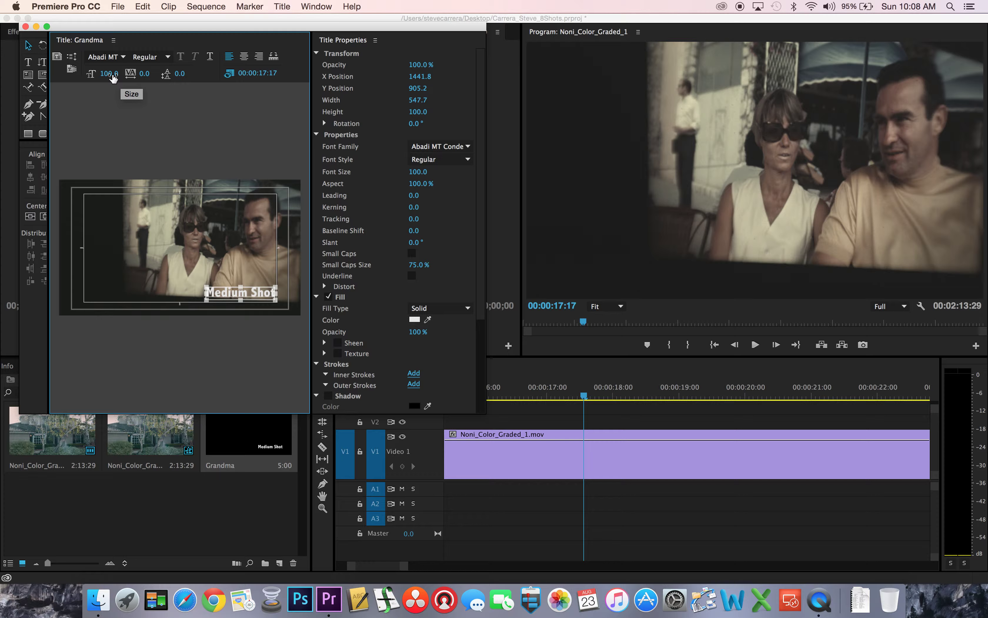
# Check the font style options and set the "Medium Shot" text's font size to 100.
pyautogui.click(167, 58)
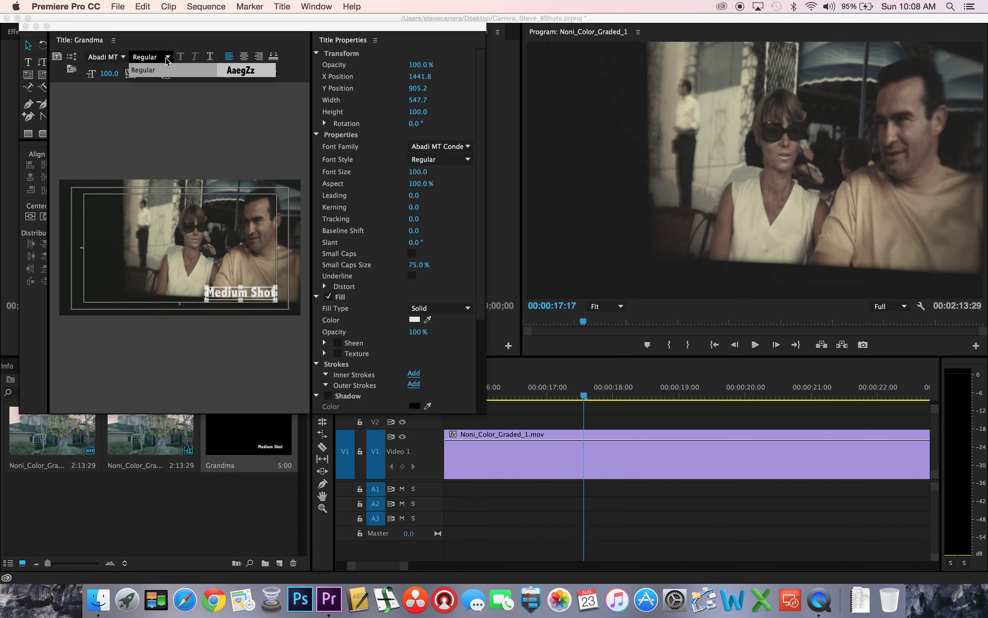
pyautogui.click(200, 92)
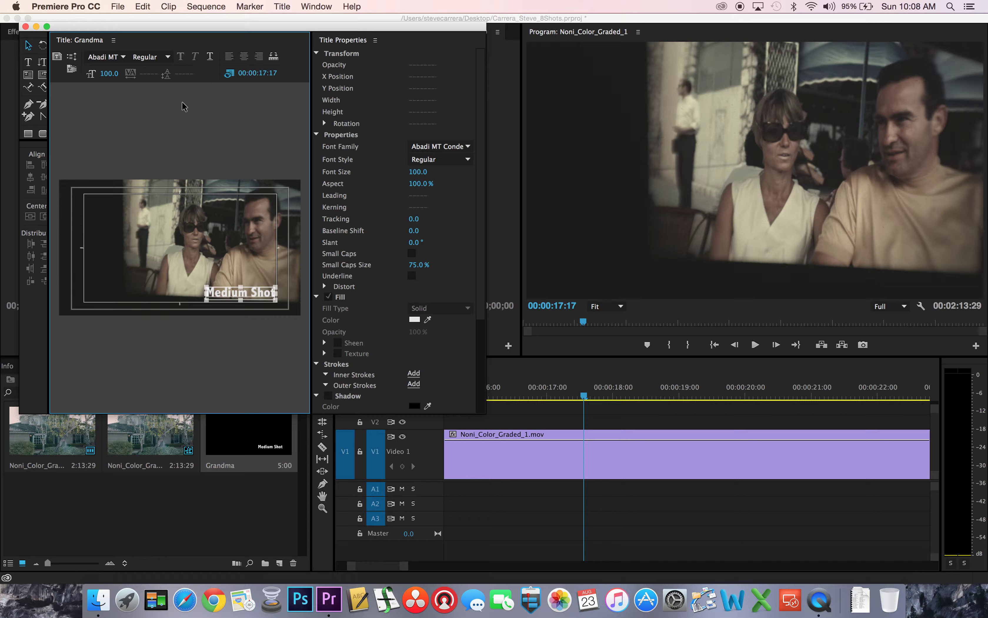
pyautogui.click(228, 298)
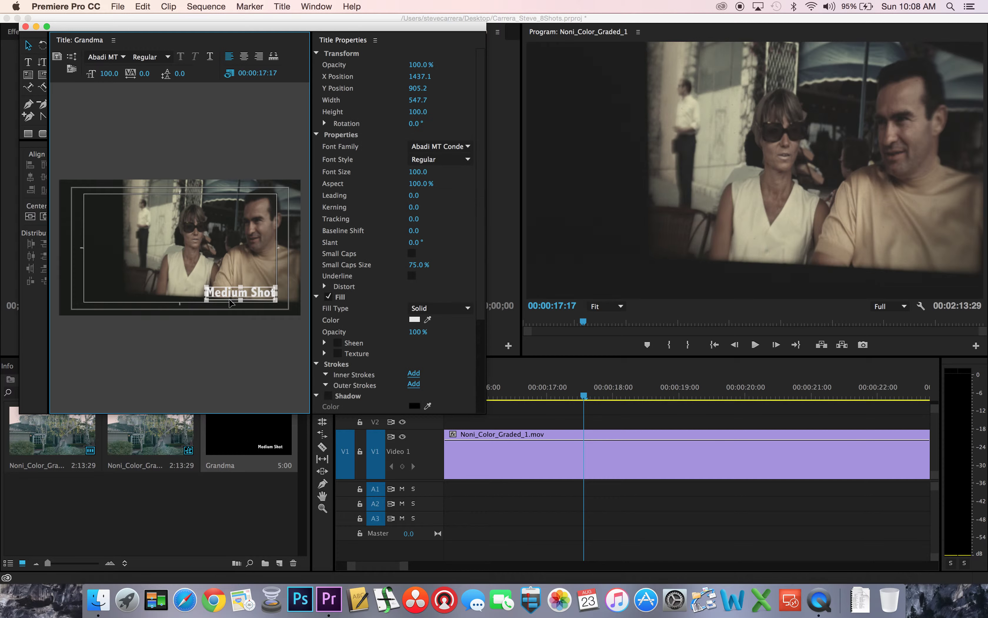
pyautogui.moveTo(109, 74)
pyautogui.mouseDown()
pyautogui.moveTo(60, 74)
pyautogui.moveTo(137, 74)
pyautogui.moveTo(112, 74)
pyautogui.mouseUp()
pyautogui.click(113, 74)
pyautogui.write('100')
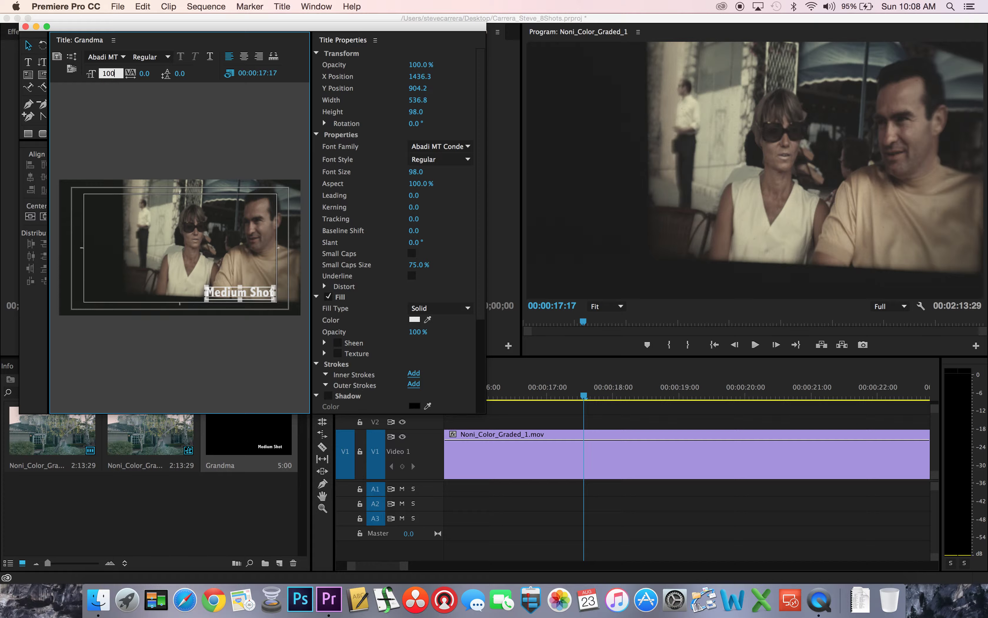
pyautogui.press('Return')
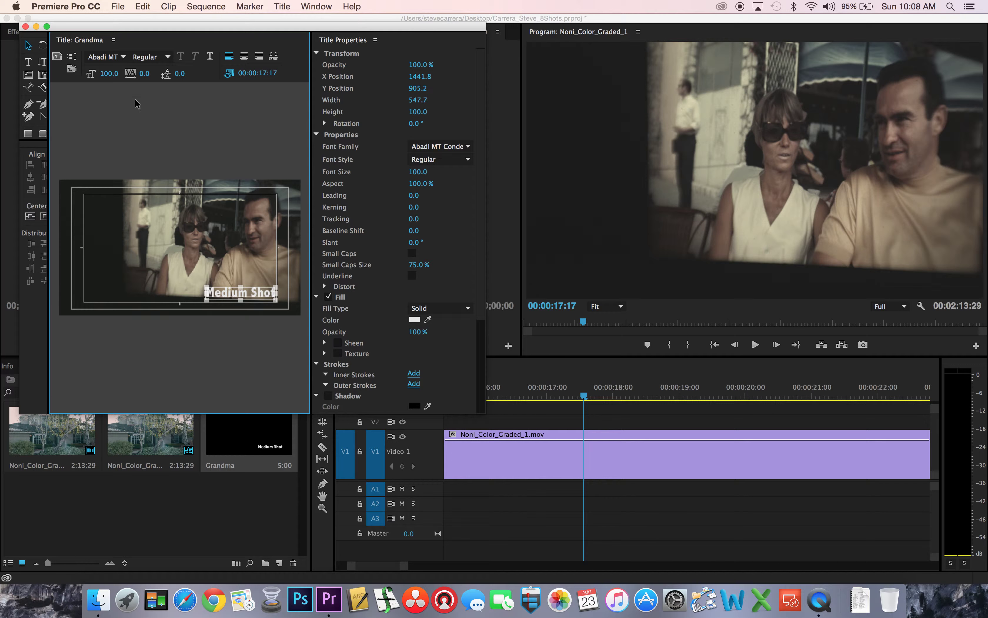
# Close the title window, place the Grandma title on V2 above the video clip, and trim its end to about 2 seconds long.
pyautogui.click(26, 27)
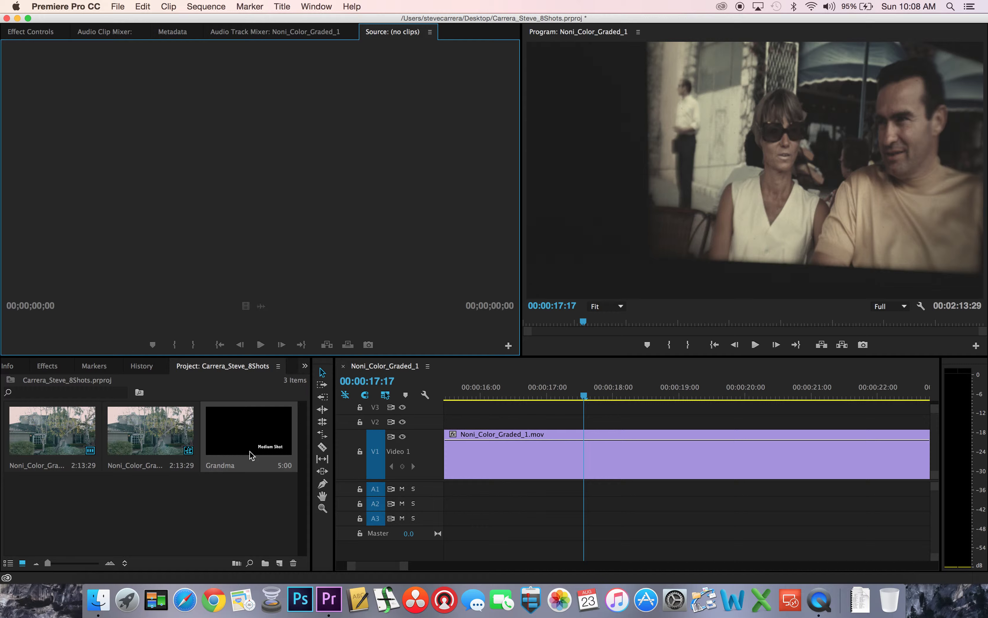
pyautogui.moveTo(250, 442); pyautogui.dragTo(476, 423)
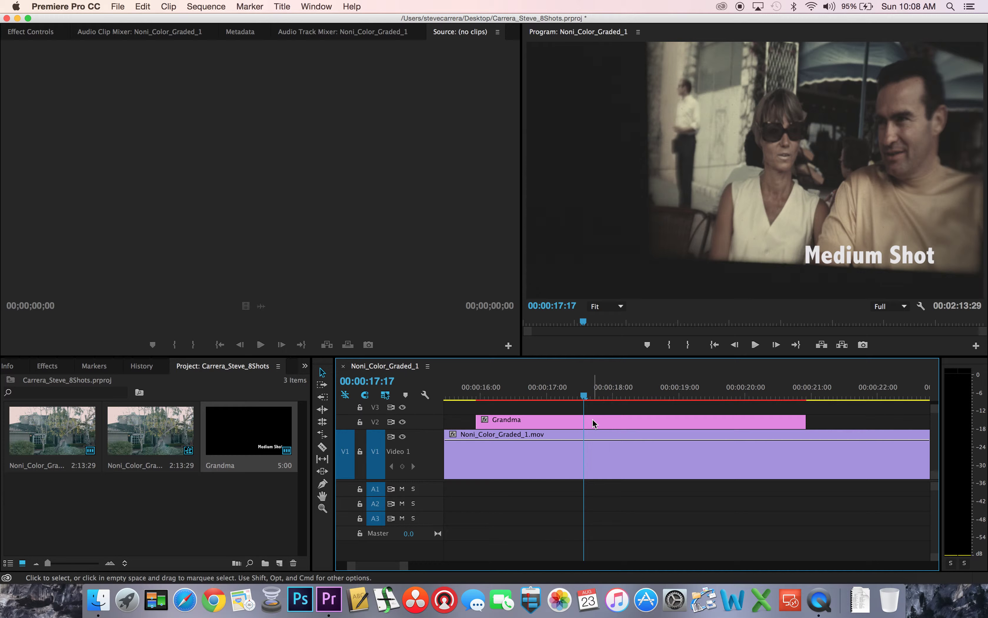
pyautogui.moveTo(593, 420)
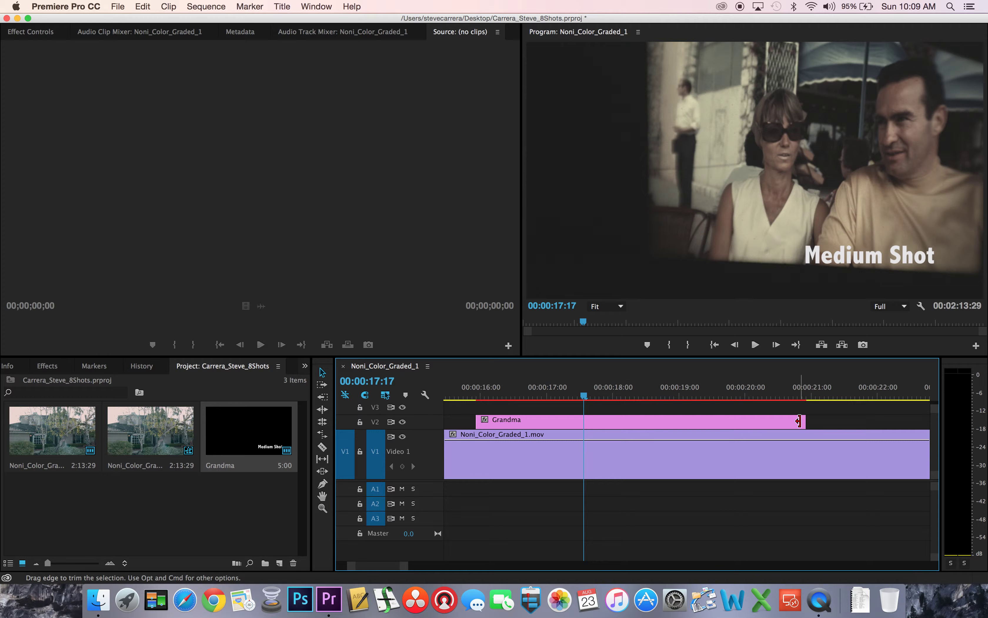
pyautogui.moveTo(802, 420); pyautogui.dragTo(689, 417)
pyautogui.moveTo(680, 416); pyautogui.dragTo(604, 410)
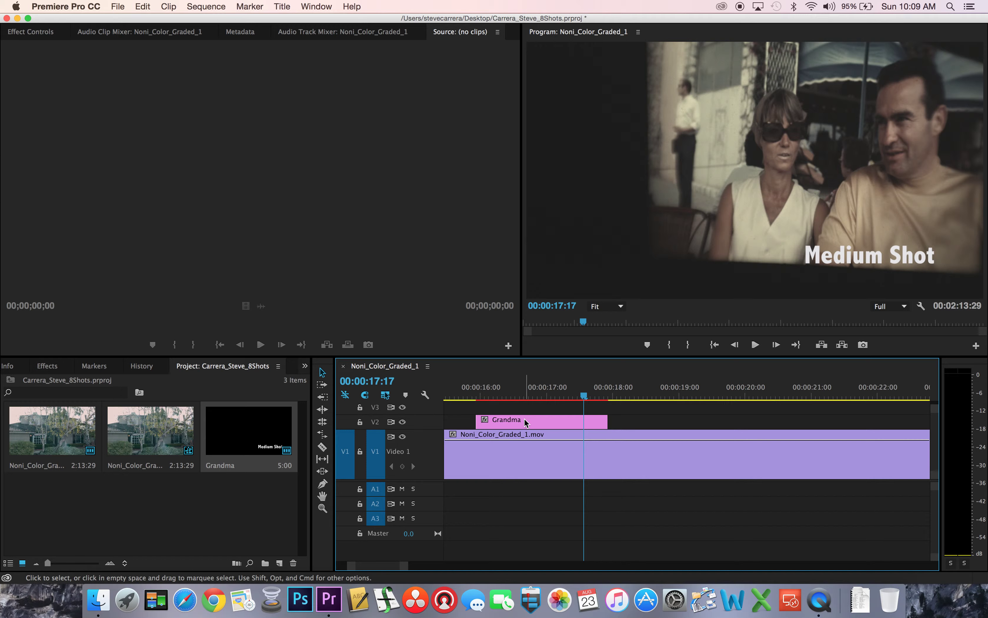
# Move the Grandma title on V2 to start at about 00:00:16:20 and play back the section across the cut.
pyautogui.moveTo(478, 419); pyautogui.dragTo(564, 423)
pyautogui.click(515, 421)
pyautogui.click(508, 395)
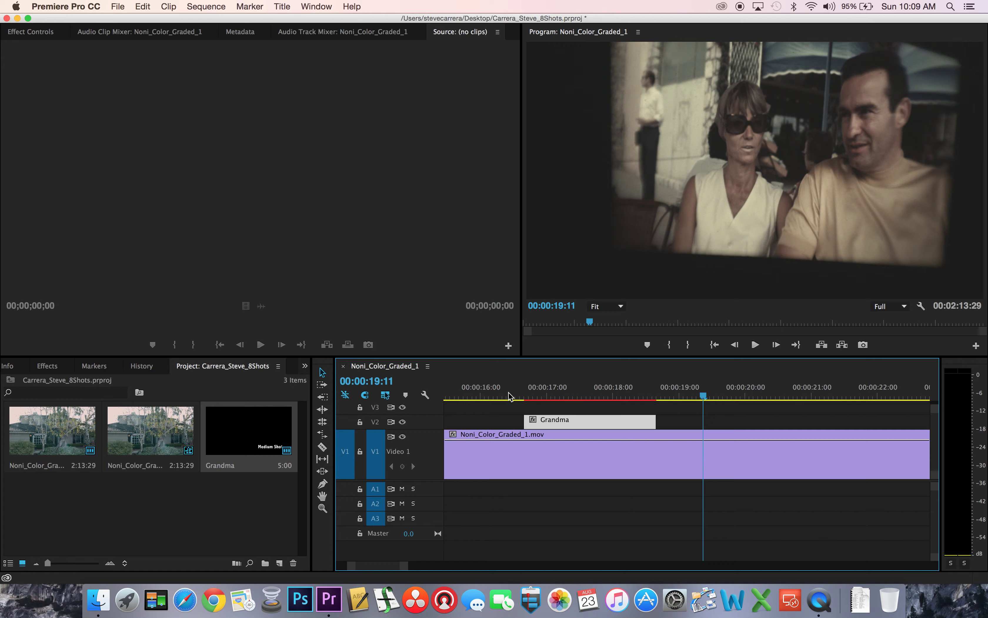
pyautogui.click(508, 395)
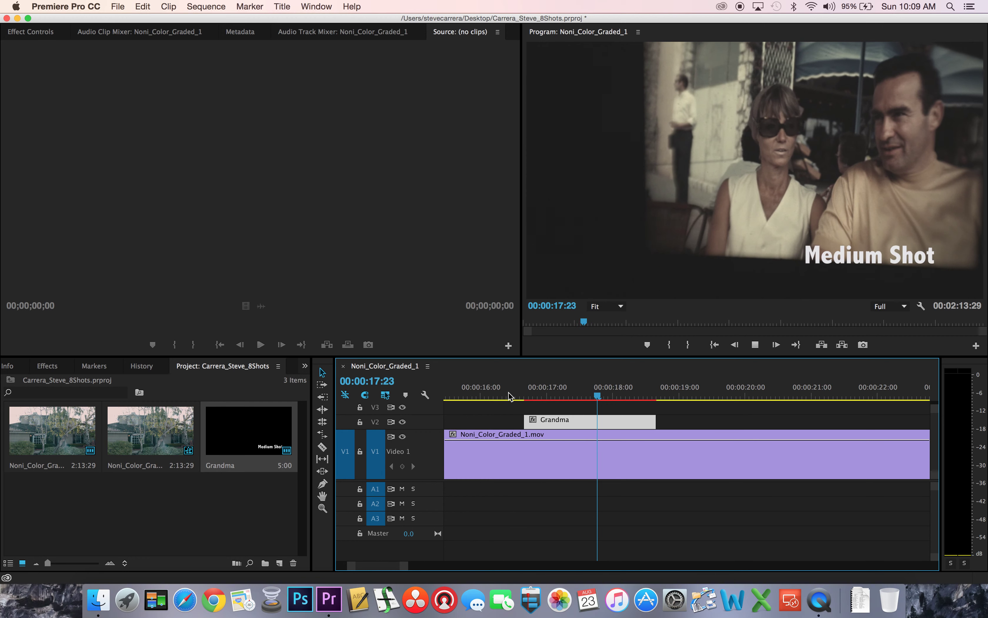
pyautogui.press('space')
# Move the Grandma title on V2 to start at the couple's shot at 00:00:17:17 and play back the result.
pyautogui.click(640, 395)
pyautogui.moveTo(640, 396); pyautogui.dragTo(613, 421)
pyautogui.click(572, 393)
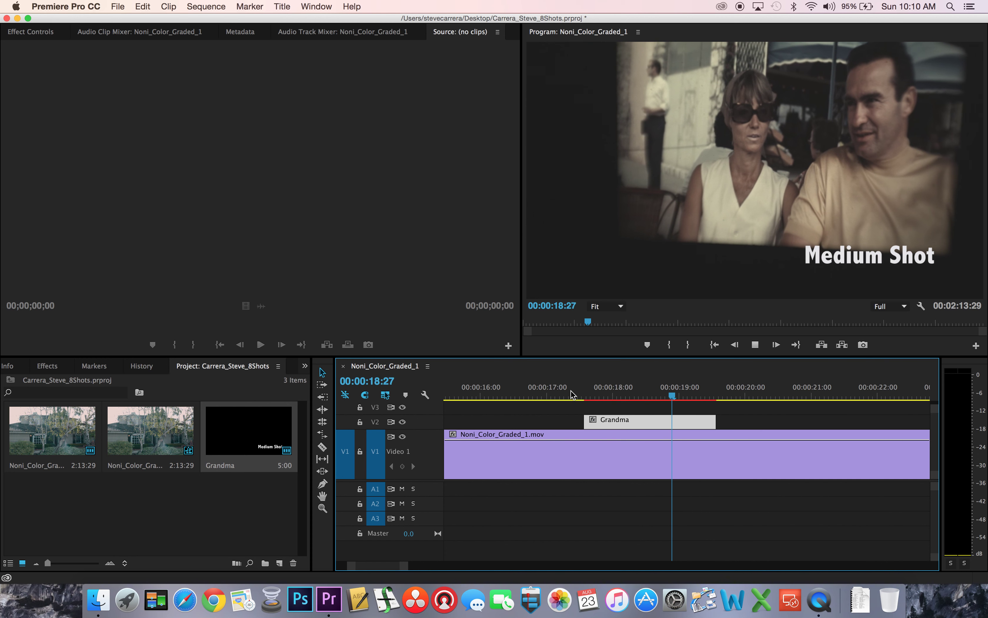
pyautogui.press('space')
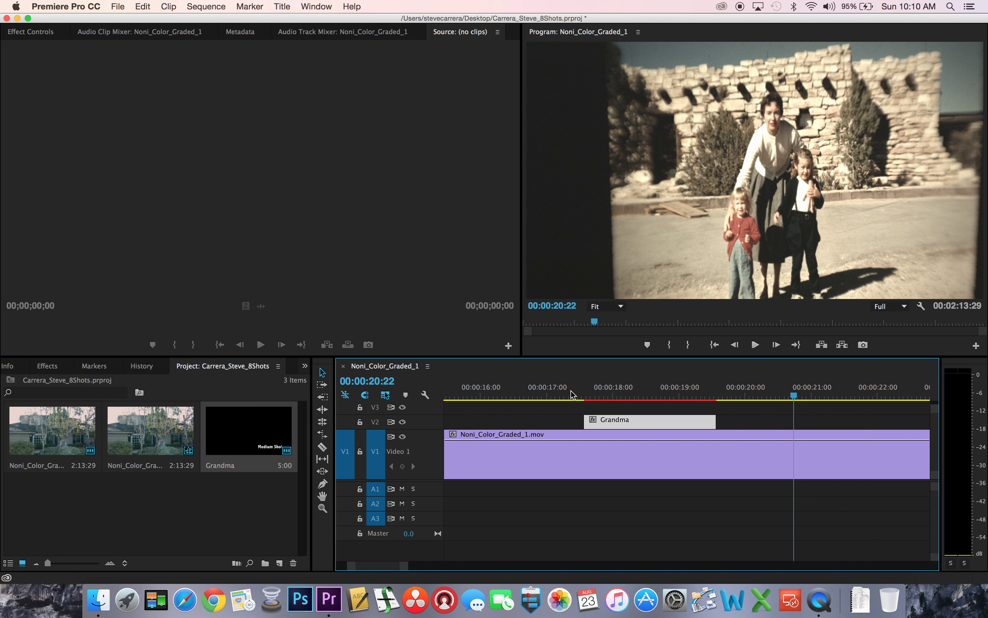